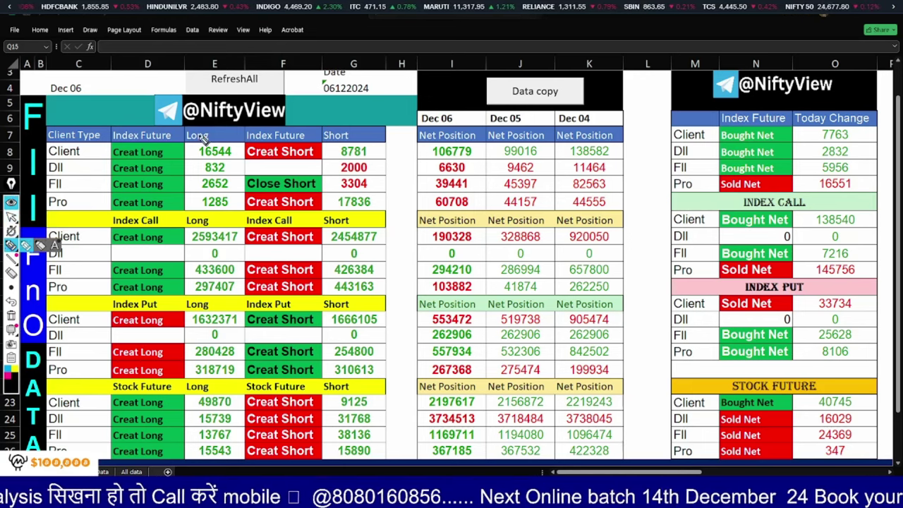
Step: Circle the Index Future heading and tick its Client, FII and Pro net positions for Dec 06
mouse_move(170, 129)
left_mouse_down()
mouse_move(116, 134)
mouse_move(158, 131)
left_mouse_up()
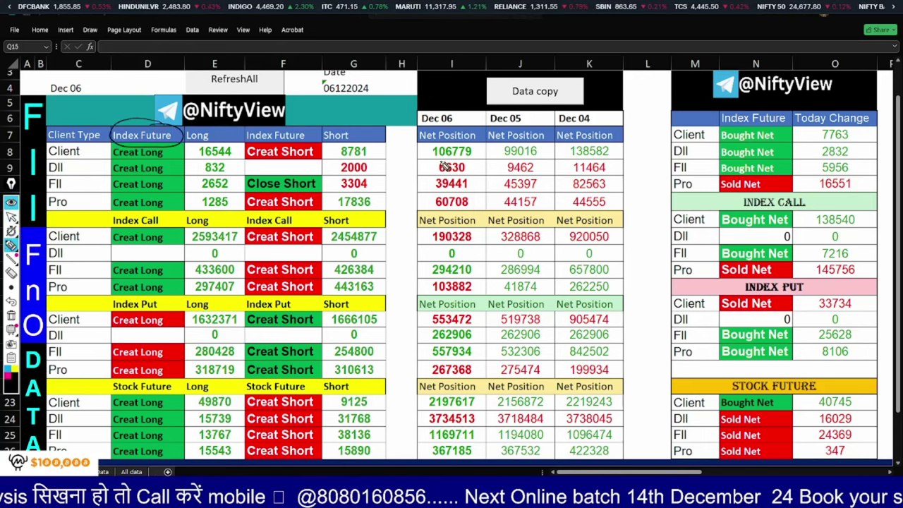
left_click_drag(409, 147, 424, 144)
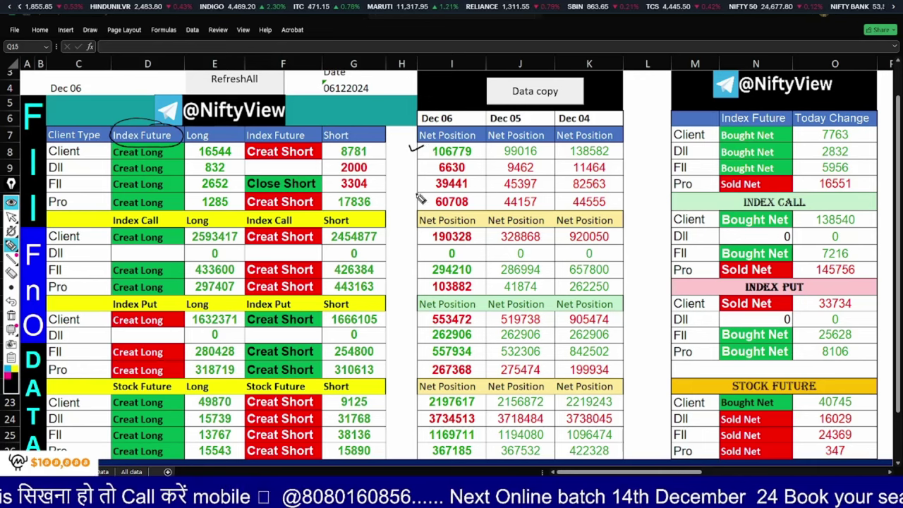
mouse_move(407, 180)
left_mouse_down()
mouse_move(422, 177)
mouse_move(424, 194)
left_mouse_up()
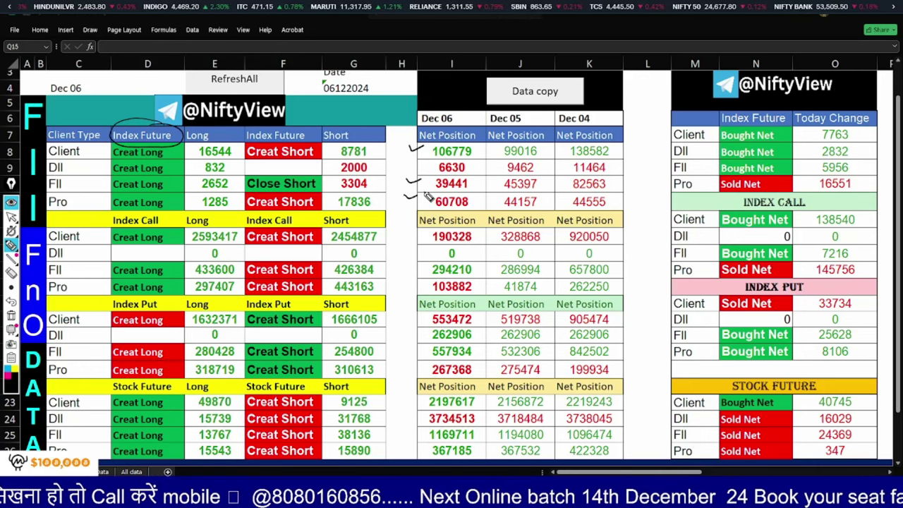
Step: Circle the Index Call heading and tick its Client, FII and Pro net positions for Dec 06
mouse_move(161, 217)
left_mouse_down()
mouse_move(121, 212)
mouse_move(144, 228)
mouse_move(161, 213)
left_mouse_up()
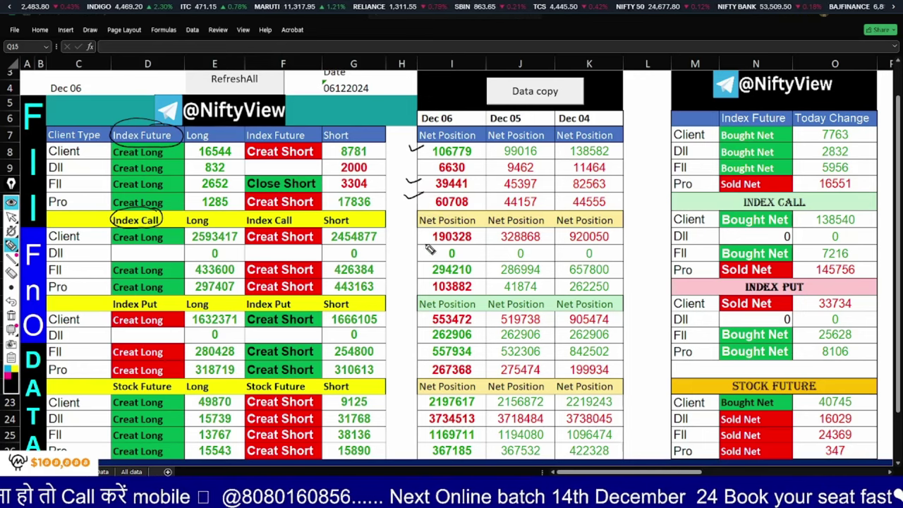
left_click_drag(409, 232, 423, 228)
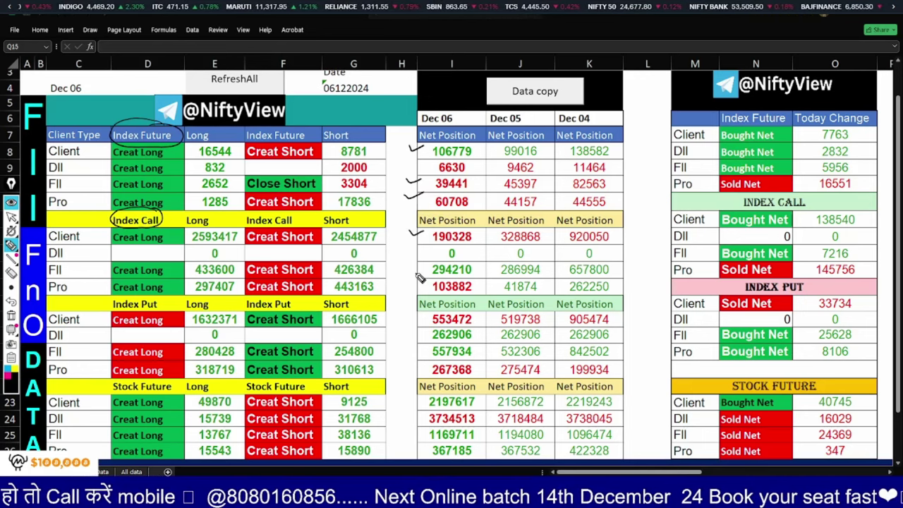
left_click_drag(408, 265, 422, 267)
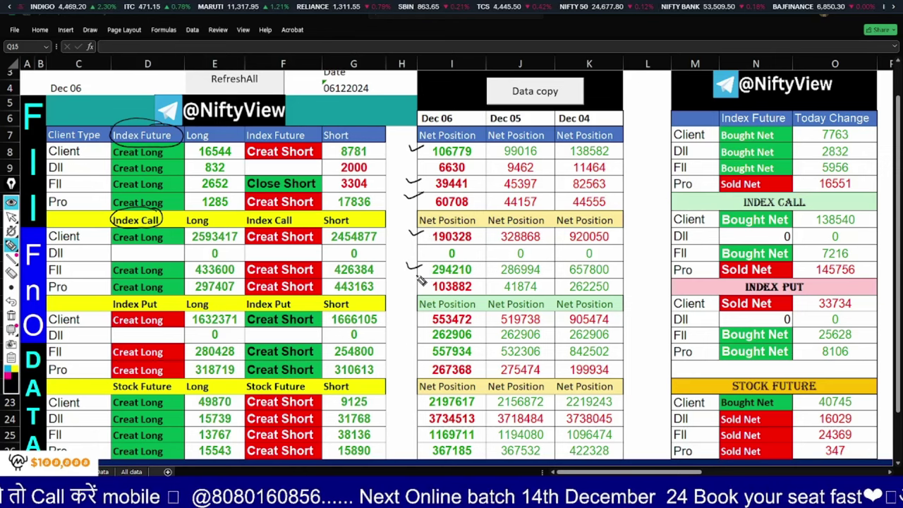
left_click_drag(409, 284, 424, 280)
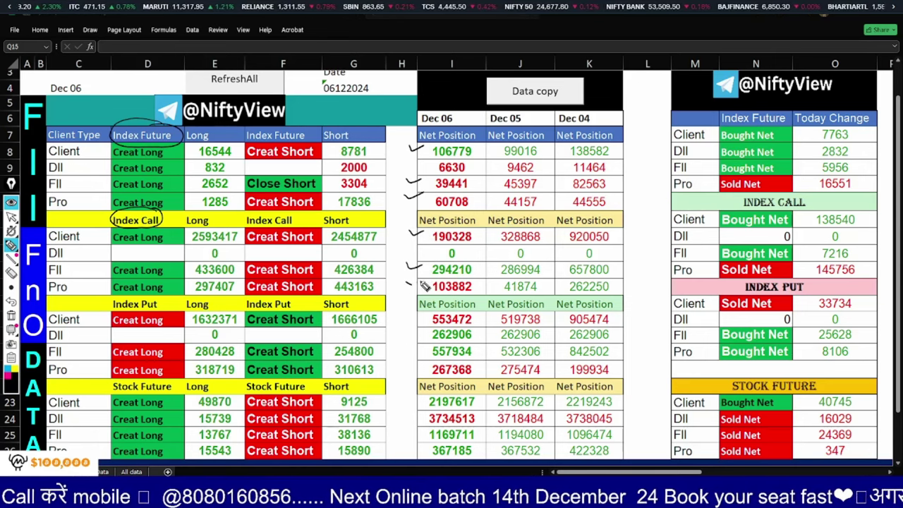
Step: Circle the Index Put heading and tick its Client, FII and Pro net positions for Dec 06
mouse_move(161, 300)
left_mouse_down()
mouse_move(111, 297)
mouse_move(173, 311)
mouse_move(160, 295)
left_mouse_up()
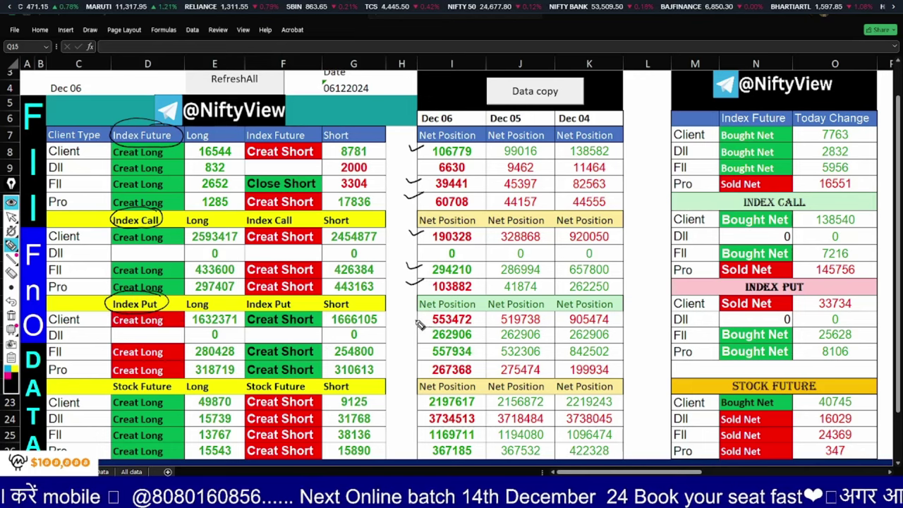
left_click_drag(408, 316, 424, 311)
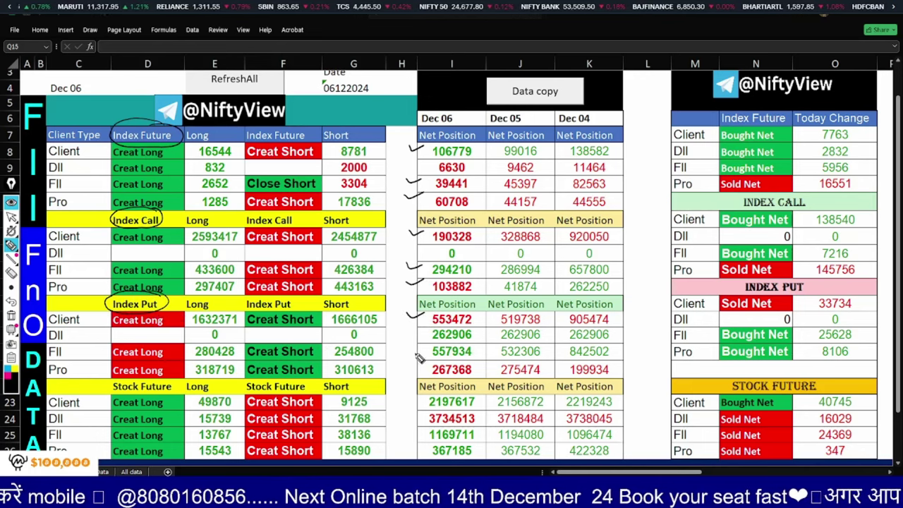
mouse_move(410, 352)
left_mouse_down()
mouse_move(425, 346)
mouse_move(428, 372)
left_mouse_up()
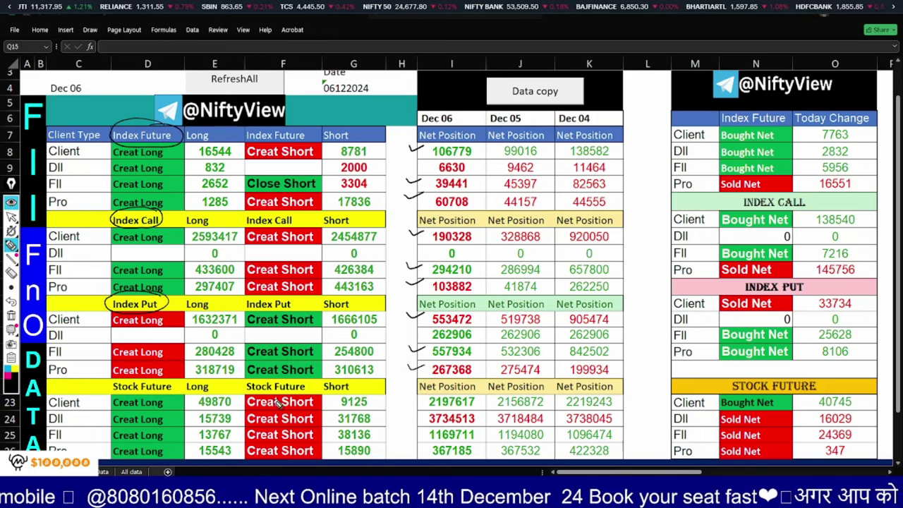
Step: Circle the Stock Future heading, tick its Client, DII, FII and Pro net positions for Dec 06, and clear all ink marks
mouse_move(167, 380)
left_mouse_down()
mouse_move(115, 383)
mouse_move(170, 398)
mouse_move(168, 381)
left_mouse_up()
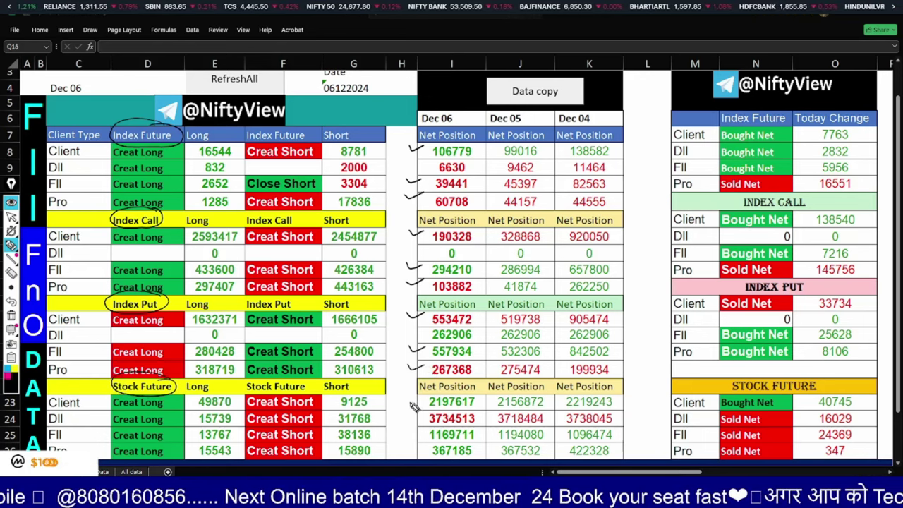
mouse_move(409, 399)
left_mouse_down()
mouse_move(424, 396)
mouse_move(431, 419)
left_mouse_up()
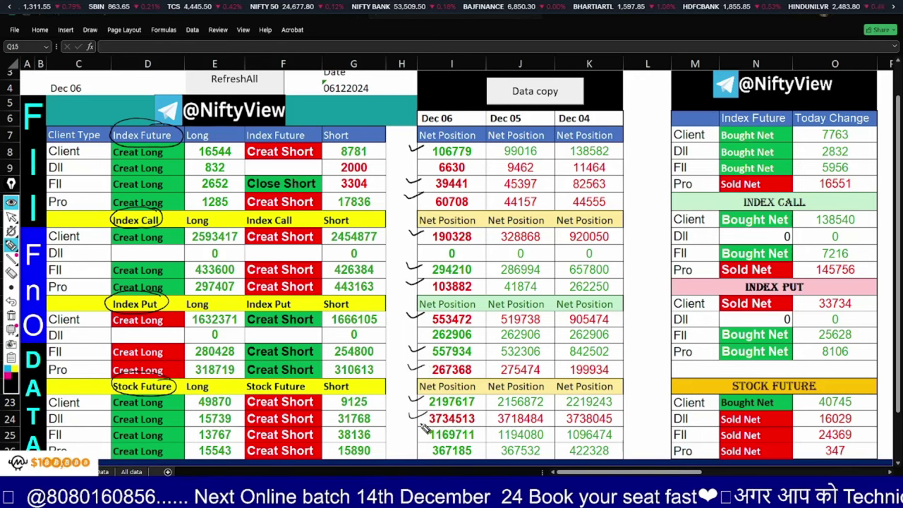
mouse_move(410, 430)
left_mouse_down()
mouse_move(425, 428)
mouse_move(424, 447)
left_mouse_up()
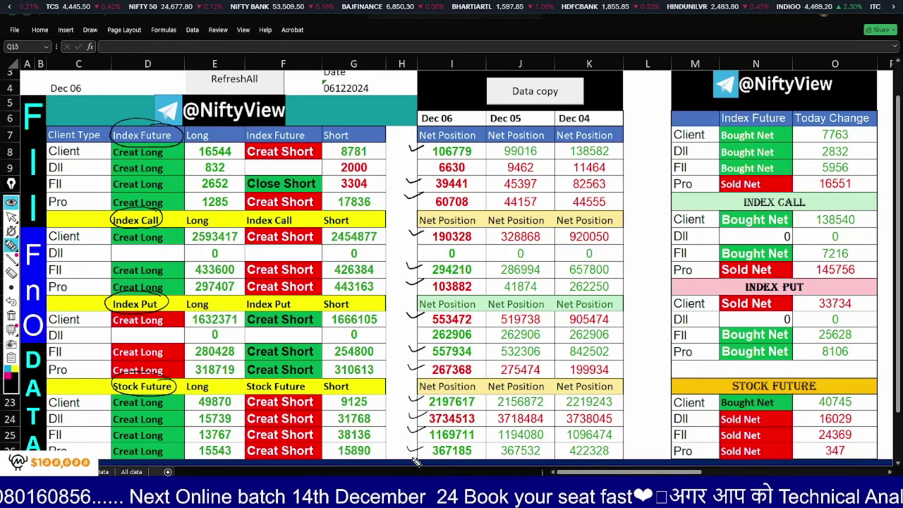
left_click(11, 217)
left_click(11, 315)
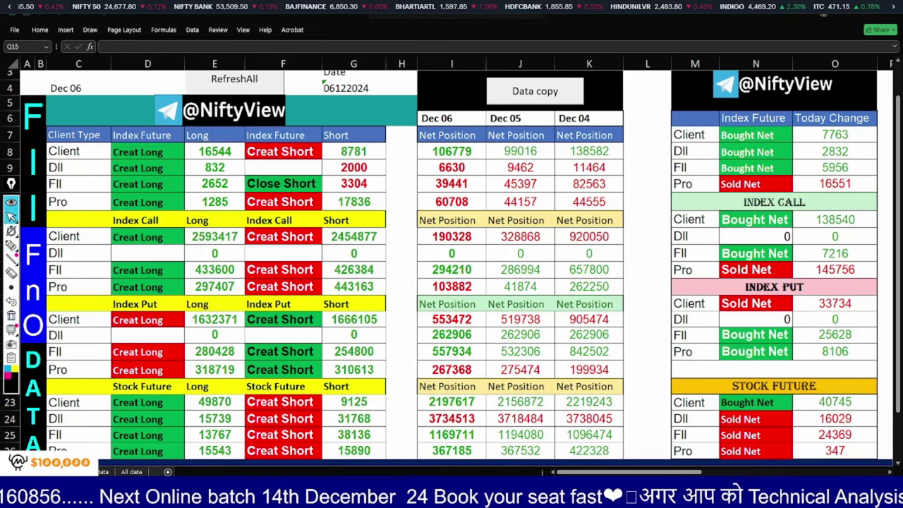
Step: Switch to Microsoft Whiteboard, open a blank board without a template, and place its narrowed window beside the spreadsheet
key("alt+Tab")
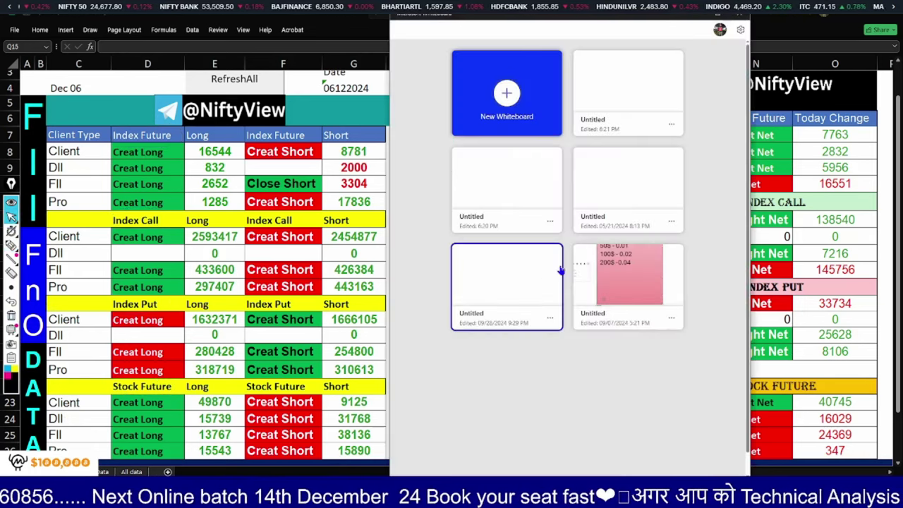
left_click(595, 106)
left_click_drag(631, 33, 723, 19)
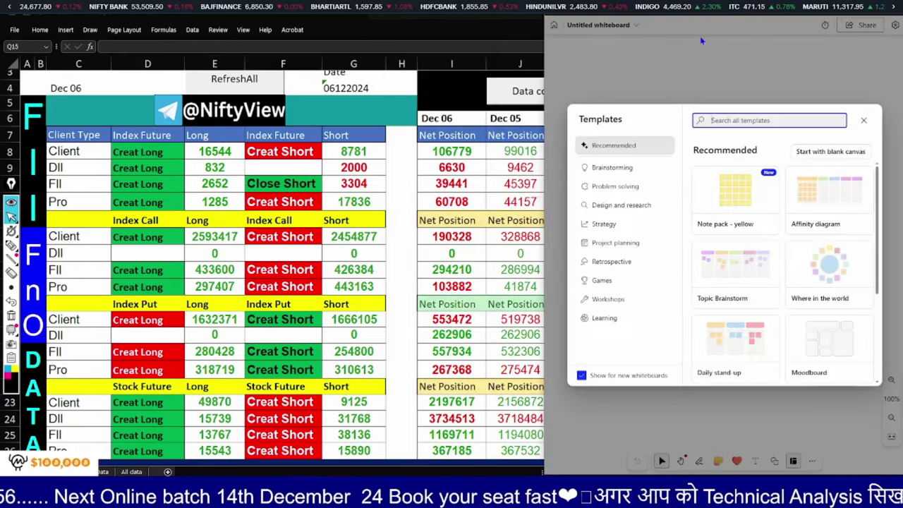
left_click(559, 61)
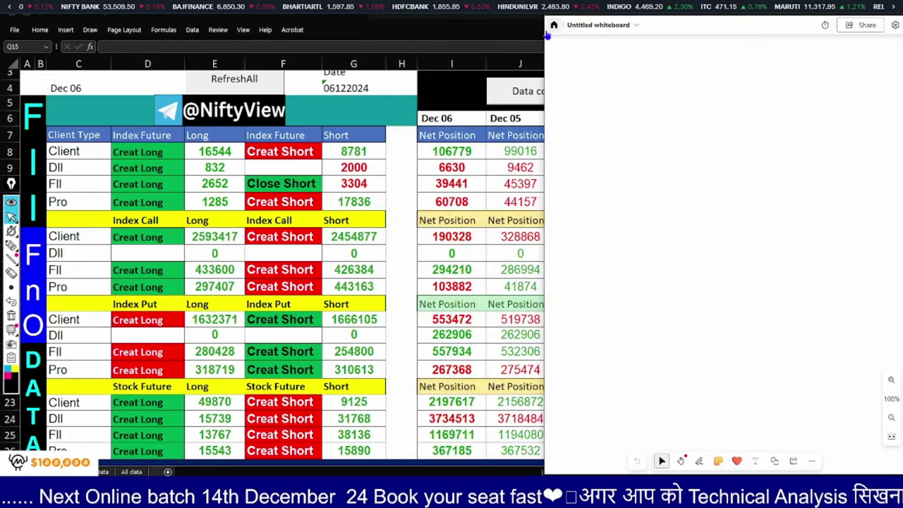
left_click_drag(545, 67, 605, 77)
Step: Handwrite an underlined Client heading on the whiteboard, tick Client's Index Future net position and note it as "1LK+"
left_click(11, 245)
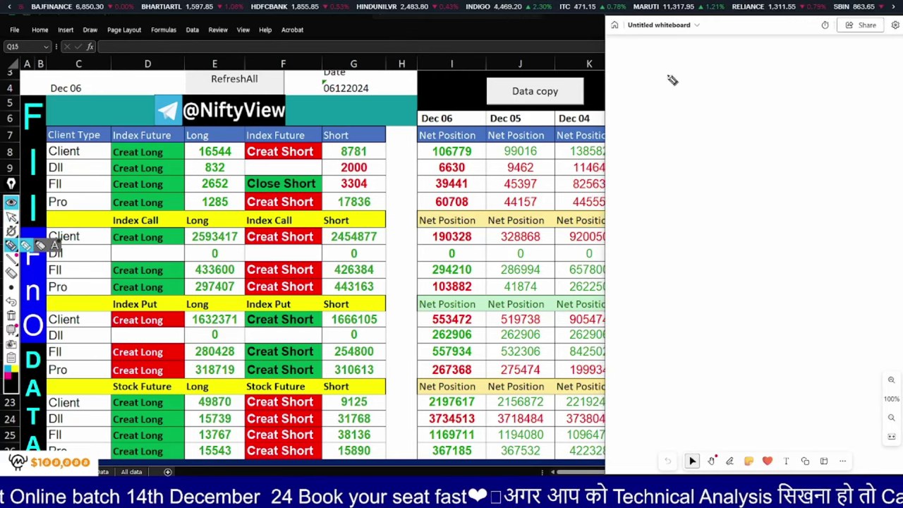
left_click_drag(630, 65, 638, 77)
left_click_drag(409, 148, 421, 145)
left_click_drag(647, 76, 678, 86)
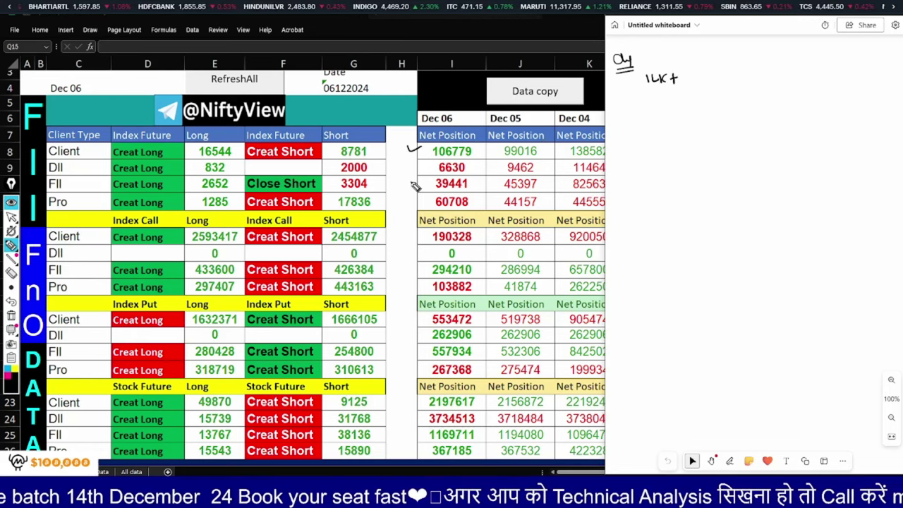
Step: Tick Client's Index Call and Index Put net positions and note "190K-" and "553K+" above a sum line
left_click_drag(403, 230, 416, 227)
left_click_drag(647, 94, 682, 97)
left_click_drag(407, 318, 421, 313)
mouse_move(650, 108)
left_mouse_down()
mouse_move(657, 121)
mouse_move(693, 109)
mouse_move(688, 115)
left_mouse_up()
left_click_drag(635, 125, 707, 111)
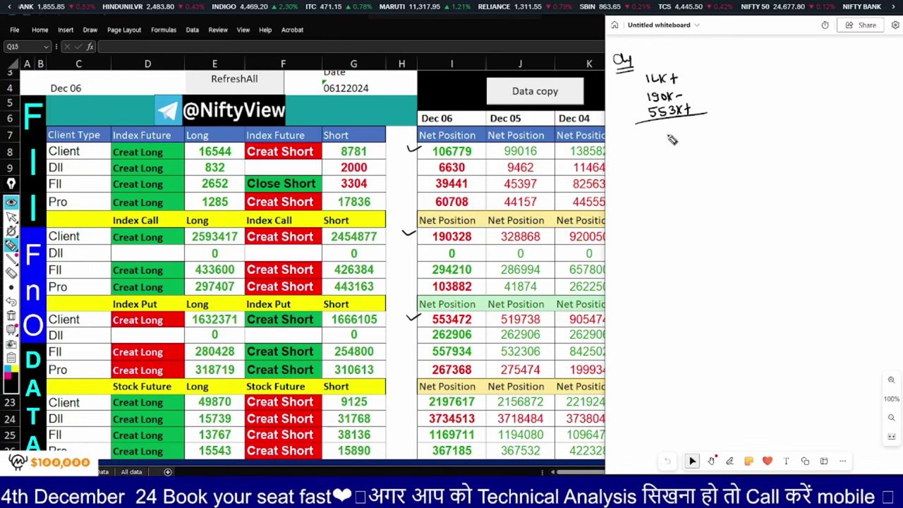
Step: Write the underlined Client result "MTM 4,69K LONG" beneath the sum line
mouse_move(658, 133)
left_mouse_down()
mouse_move(676, 130)
mouse_move(653, 145)
mouse_move(680, 144)
left_mouse_up()
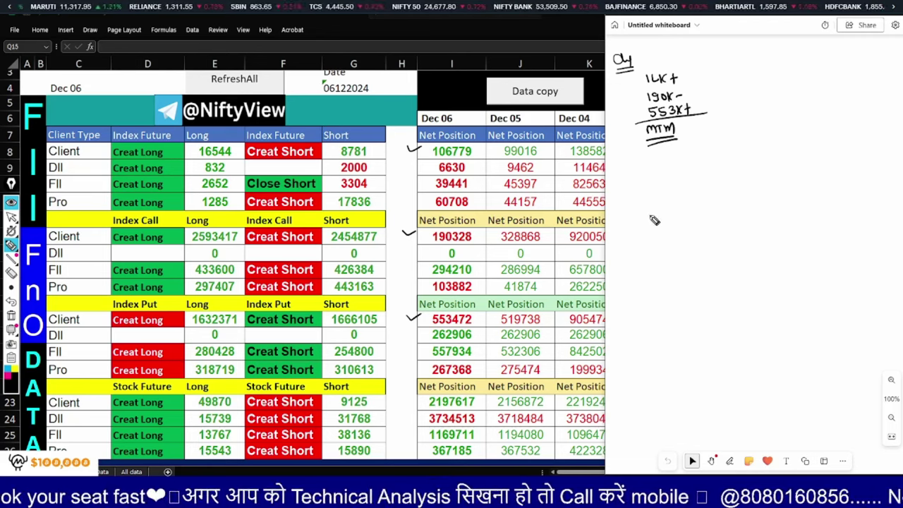
mouse_move(694, 122)
left_mouse_down()
mouse_move(716, 131)
mouse_move(729, 120)
mouse_move(729, 130)
left_mouse_up()
left_click_drag(694, 141, 730, 137)
mouse_move(694, 145)
left_mouse_down()
mouse_move(729, 140)
mouse_move(769, 118)
mouse_move(769, 131)
left_mouse_up()
Step: Write an underlined "FII" heading, tick FII's Index Future and Index Call net positions and note "39K-" and "294K+"
mouse_move(630, 162)
left_mouse_down()
mouse_move(630, 175)
mouse_move(639, 161)
mouse_move(640, 172)
left_mouse_up()
left_click_drag(644, 162, 653, 176)
left_click_drag(408, 181, 419, 177)
left_click_drag(664, 185, 683, 189)
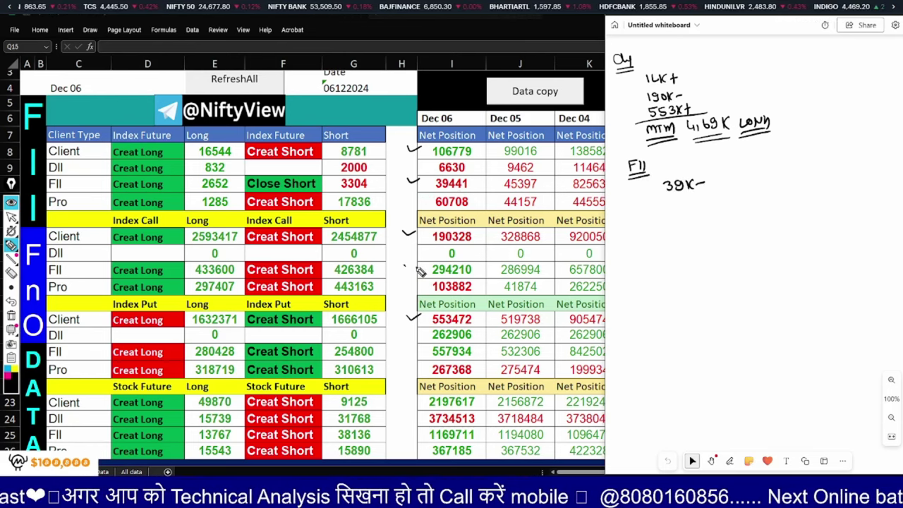
left_click_drag(668, 200, 676, 207)
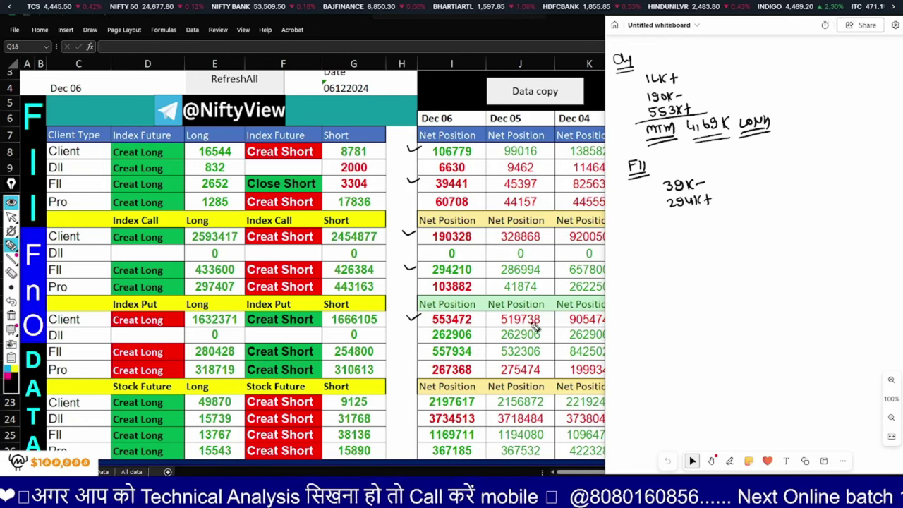
Step: Tick FII's Index Put net position, note "557K-", and write the underlined result "MTM 303K SELL" below a sum line
left_click_drag(406, 348, 422, 345)
mouse_move(674, 215)
left_mouse_down()
mouse_move(702, 225)
mouse_move(723, 213)
mouse_move(651, 231)
mouse_move(703, 244)
mouse_move(695, 256)
mouse_move(741, 235)
mouse_move(749, 249)
left_mouse_up()
mouse_move(708, 247)
left_mouse_down()
mouse_move(744, 247)
mouse_move(779, 231)
mouse_move(792, 248)
mouse_move(785, 240)
left_mouse_up()
left_click_drag(760, 247, 783, 242)
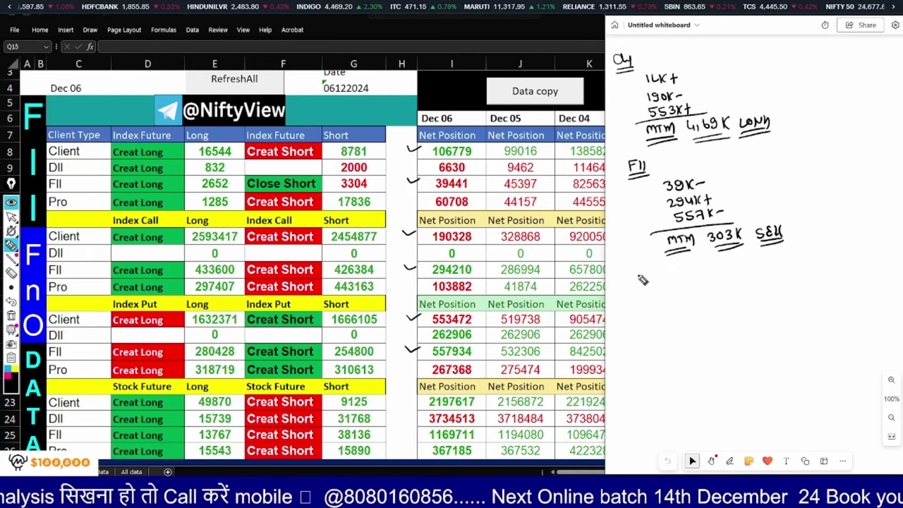
Step: Write an underlined "PRO" heading, tick Pro's Index Future net position and note "60K-"
left_click_drag(632, 276, 656, 285)
left_click_drag(631, 292, 658, 294)
left_click_drag(409, 200, 422, 196)
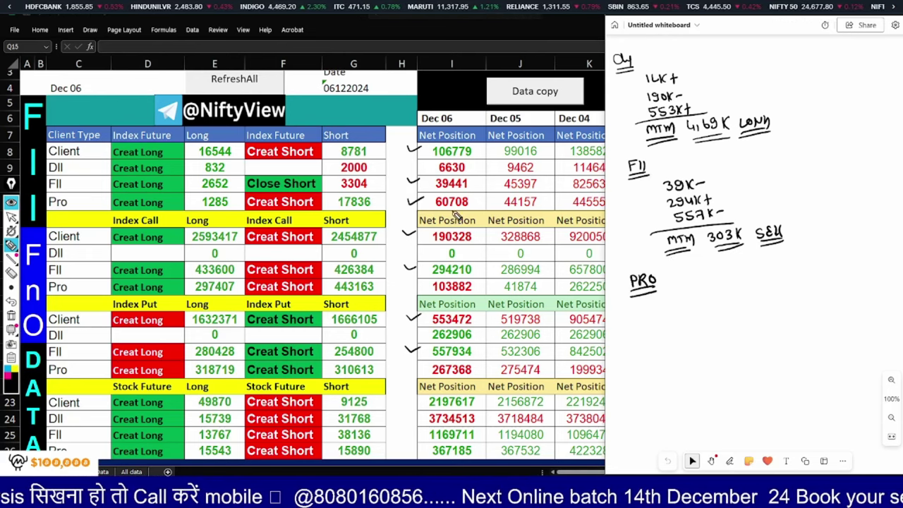
left_click_drag(691, 290, 716, 300)
left_click_drag(720, 295, 726, 294)
Step: Tick Pro's Index Call net position and note "1LK-" under the PRO heading
left_click_drag(409, 284, 422, 280)
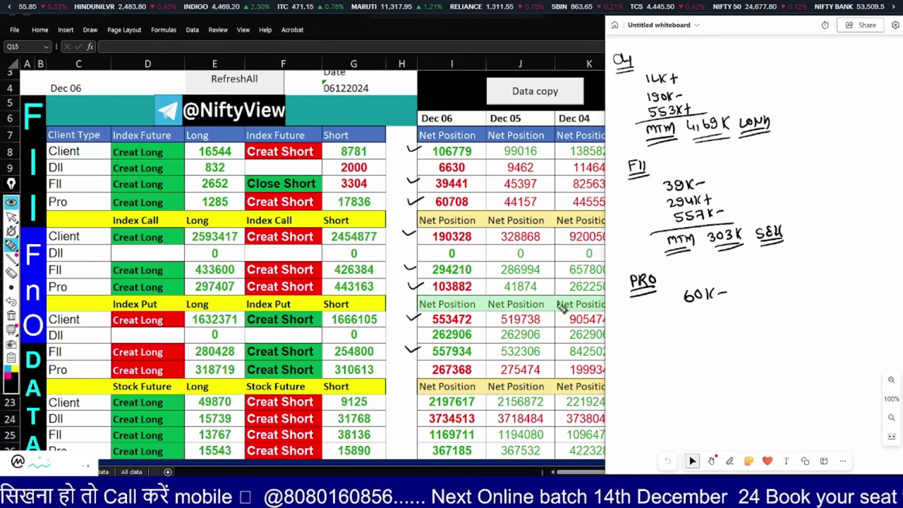
left_click_drag(694, 308, 693, 318)
left_click_drag(701, 308, 720, 317)
left_click_drag(723, 309, 731, 308)
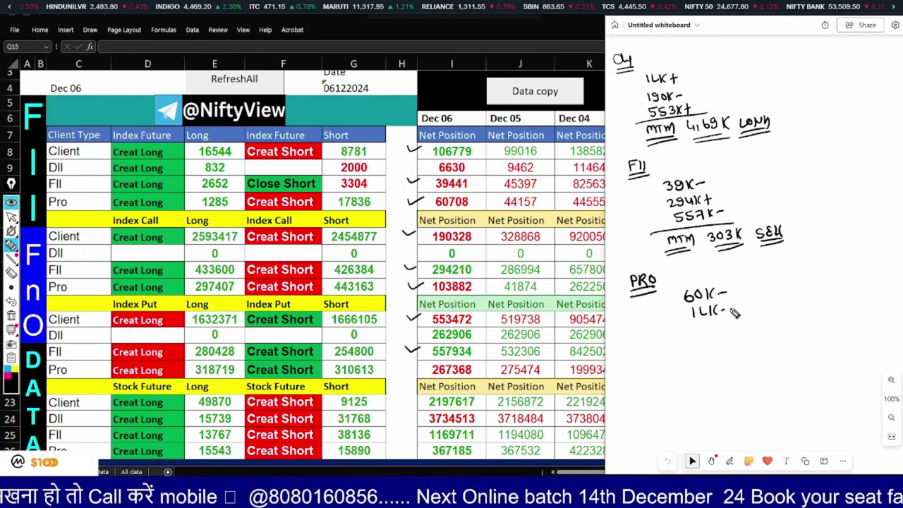
Step: Tick Pro's Index Put net position and note "267K+" as the third PRO value
left_click_drag(407, 365, 420, 362)
left_click(692, 332)
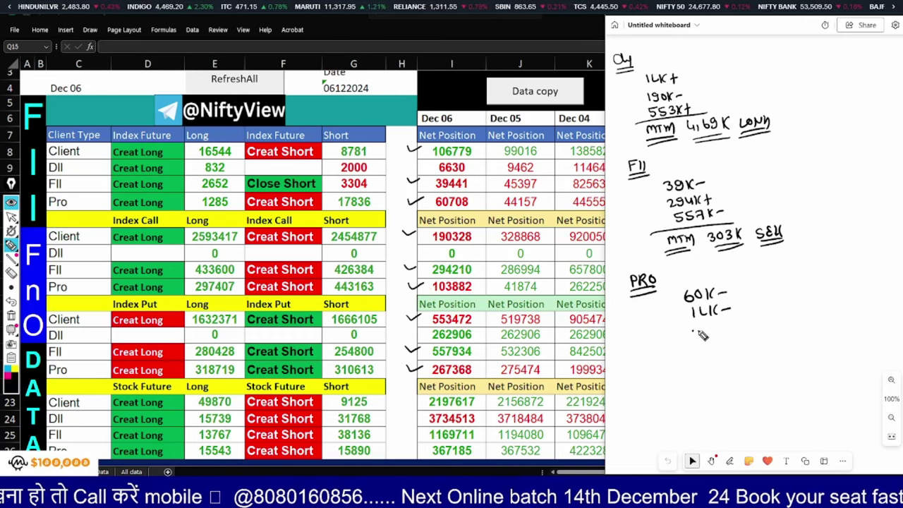
left_click_drag(706, 327, 704, 333)
left_click_drag(711, 330, 725, 338)
mouse_move(734, 324)
left_mouse_down()
mouse_move(736, 339)
mouse_move(746, 328)
left_mouse_up()
left_click_drag(742, 324, 742, 335)
Step: Draw a sum line under the PRO values and write the underlined result "MTM 102K LONG"
left_click_drag(680, 346, 750, 338)
left_click_drag(698, 357, 711, 356)
left_click_drag(707, 348, 725, 362)
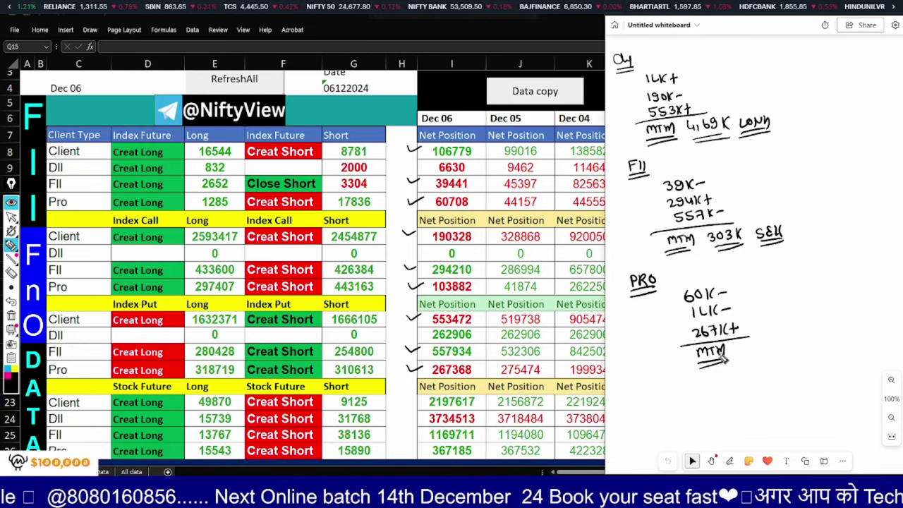
left_click_drag(750, 343, 764, 355)
mouse_move(770, 342)
left_mouse_down()
mouse_move(773, 358)
mouse_move(820, 344)
mouse_move(816, 360)
left_mouse_up()
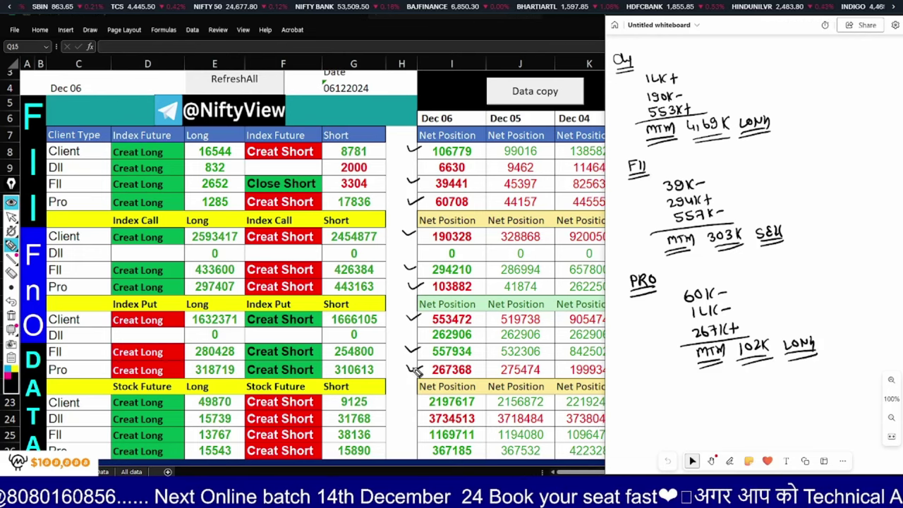
Step: In light blue ink, circle the PRO heading, draw downward arrows beside its result and write an underlined "DOWN" note below
left_click(10, 374)
left_click(9, 368)
mouse_move(661, 290)
left_mouse_down()
mouse_move(659, 272)
mouse_move(627, 282)
mouse_move(666, 302)
mouse_move(659, 273)
left_mouse_up()
mouse_move(805, 287)
left_mouse_down()
mouse_move(836, 314)
mouse_move(836, 346)
mouse_move(856, 351)
mouse_move(864, 342)
left_mouse_up()
mouse_move(788, 387)
left_mouse_down()
mouse_move(820, 380)
mouse_move(805, 398)
mouse_move(813, 391)
left_mouse_up()
mouse_move(750, 403)
left_mouse_down()
mouse_move(746, 389)
mouse_move(757, 387)
mouse_move(749, 408)
left_mouse_up()
left_click_drag(740, 402, 758, 400)
Step: Circle the FII result "303K SELL" in magenta ink and write "+/-" beside it
left_click(9, 376)
mouse_move(784, 227)
left_mouse_down()
mouse_move(748, 221)
mouse_move(707, 239)
mouse_move(752, 259)
mouse_move(780, 226)
mouse_move(816, 230)
left_mouse_up()
mouse_move(810, 225)
left_mouse_down()
mouse_move(810, 237)
mouse_move(817, 232)
left_mouse_up()
Step: In light blue ink, tick the Client heading, box its "LONG" result and add upward arrows with a circled "+++"
left_click(7, 369)
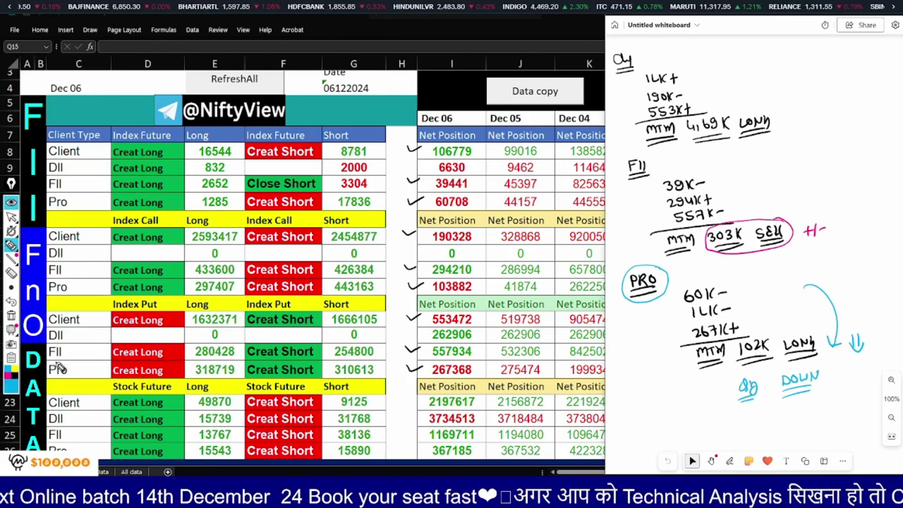
left_click_drag(641, 63, 650, 59)
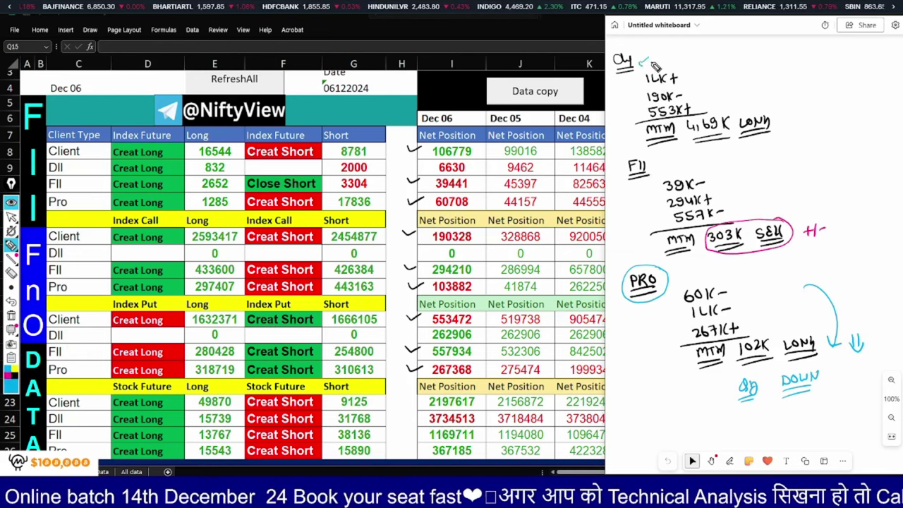
mouse_move(771, 111)
left_mouse_down()
mouse_move(741, 113)
mouse_move(779, 144)
mouse_move(774, 117)
mouse_move(810, 127)
mouse_move(813, 115)
mouse_move(819, 123)
left_mouse_up()
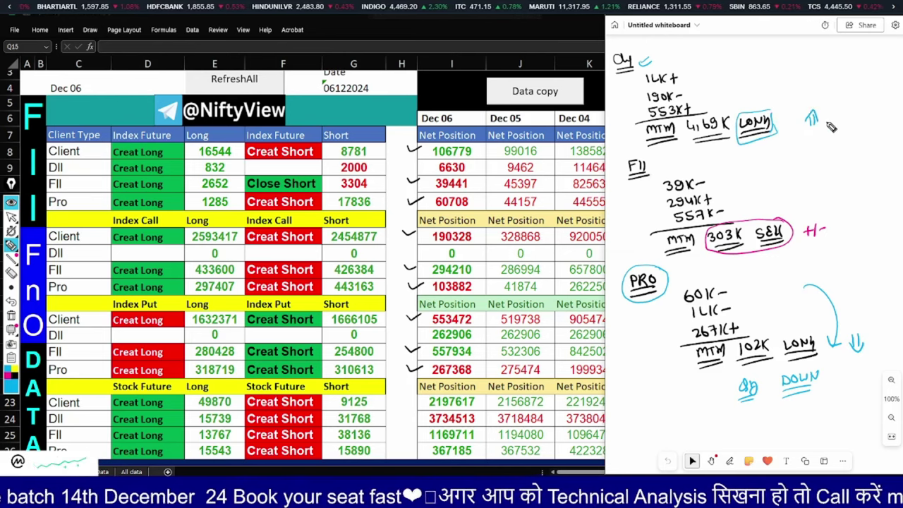
mouse_move(831, 119)
left_mouse_down()
mouse_move(831, 129)
mouse_move(849, 124)
left_mouse_up()
mouse_move(826, 132)
left_mouse_down()
mouse_move(852, 124)
mouse_move(838, 109)
mouse_move(834, 140)
left_mouse_up()
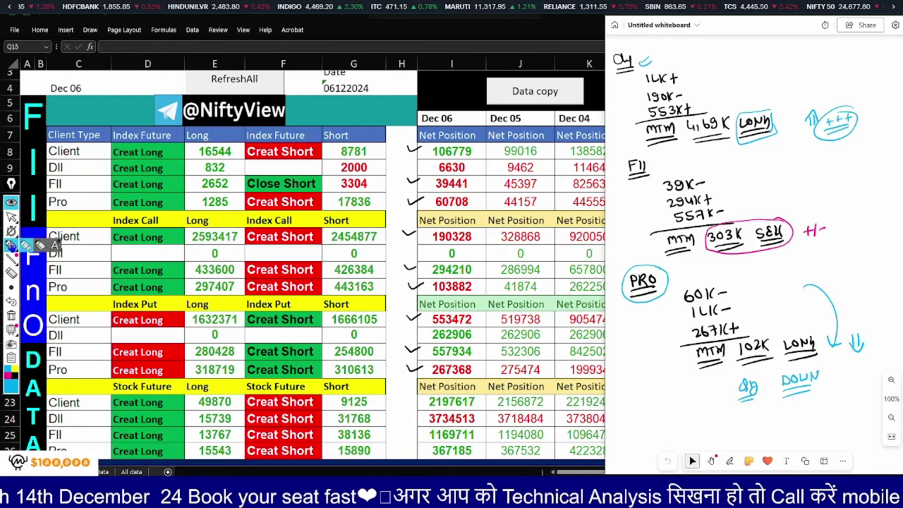
mouse_move(11, 220)
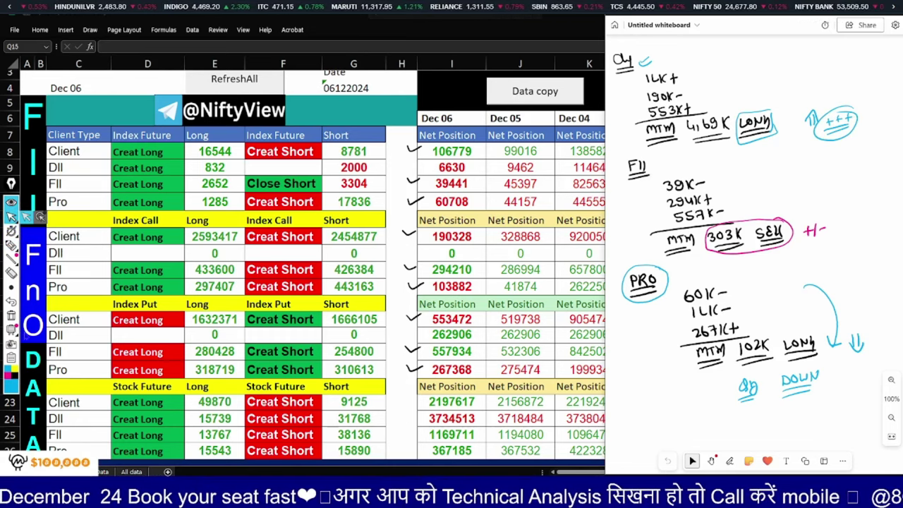
Step: Clear all ink annotations, close the whiteboard and switch to the Nifty 50 daily chart in TradingView
left_click(12, 316)
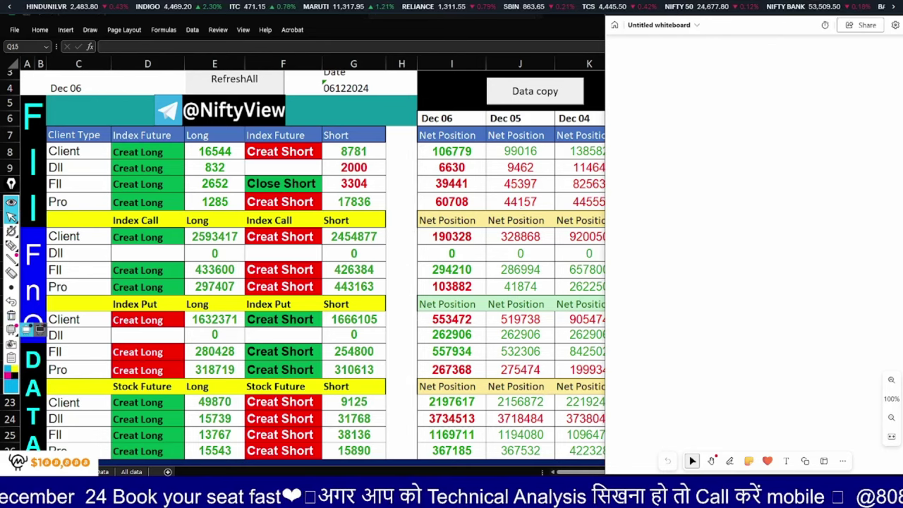
left_click(11, 330)
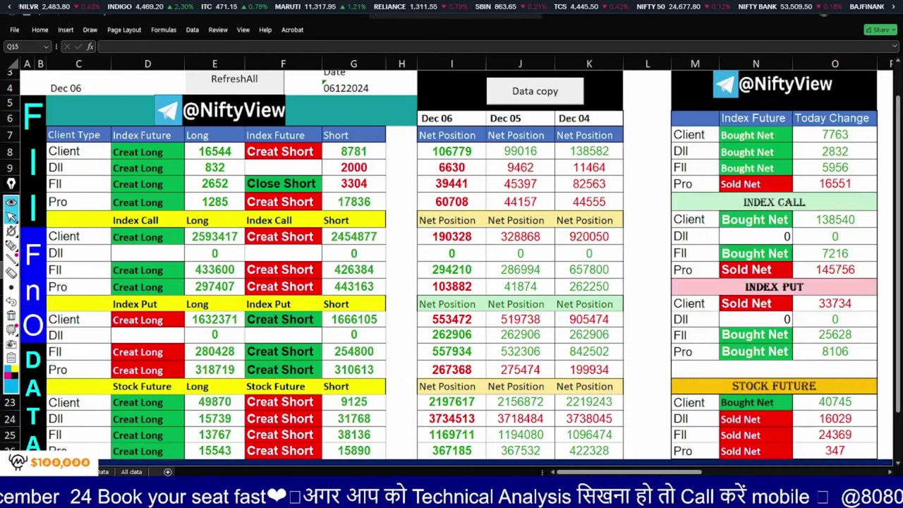
key("alt+Tab")
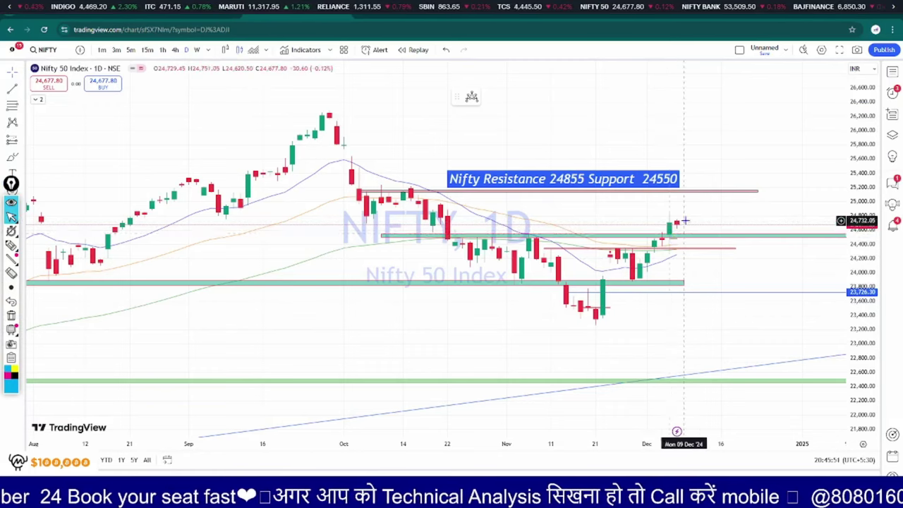
mouse_move(867, 324)
left_mouse_down()
mouse_move(864, 304)
mouse_move(863, 312)
left_mouse_up()
left_click_drag(776, 318, 725, 317)
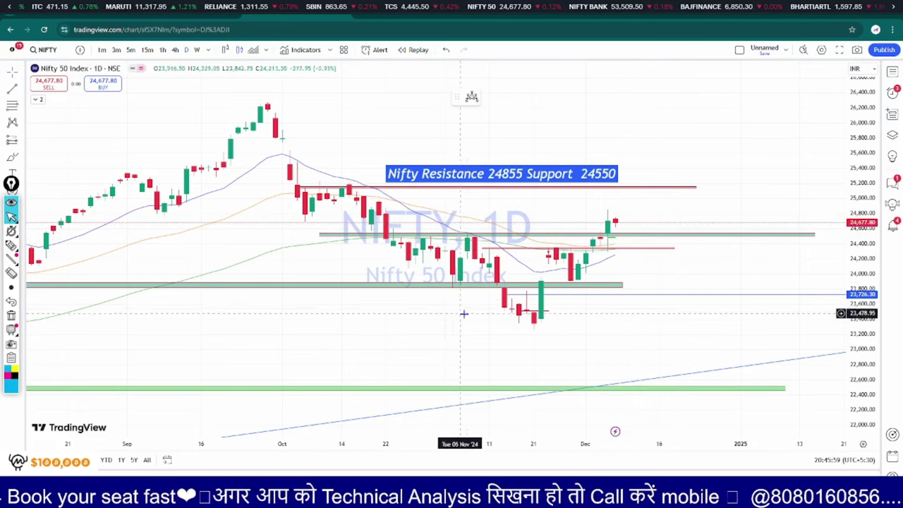
Step: In black ink, draw a short line beneath the latest Nifty candle and write circled, underlined "MON" and "FRI" notes in the empty area below
left_click(11, 245)
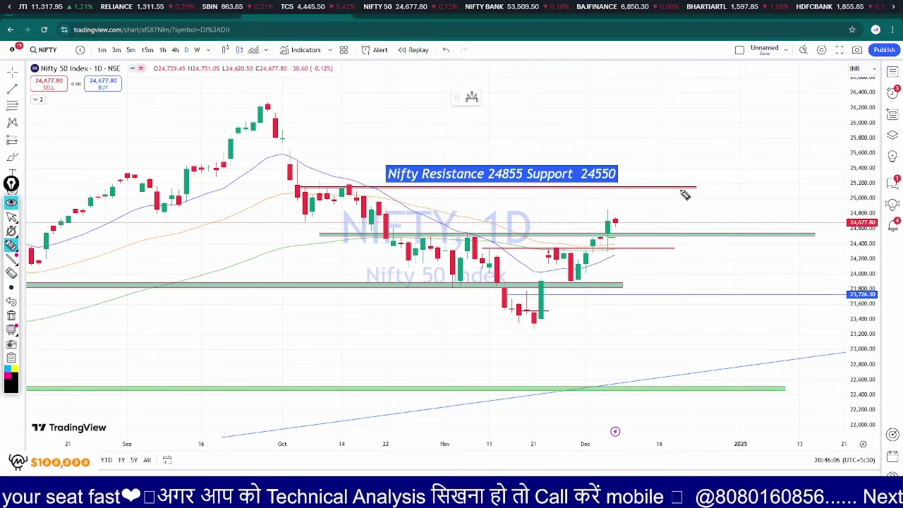
left_click_drag(615, 225, 638, 227)
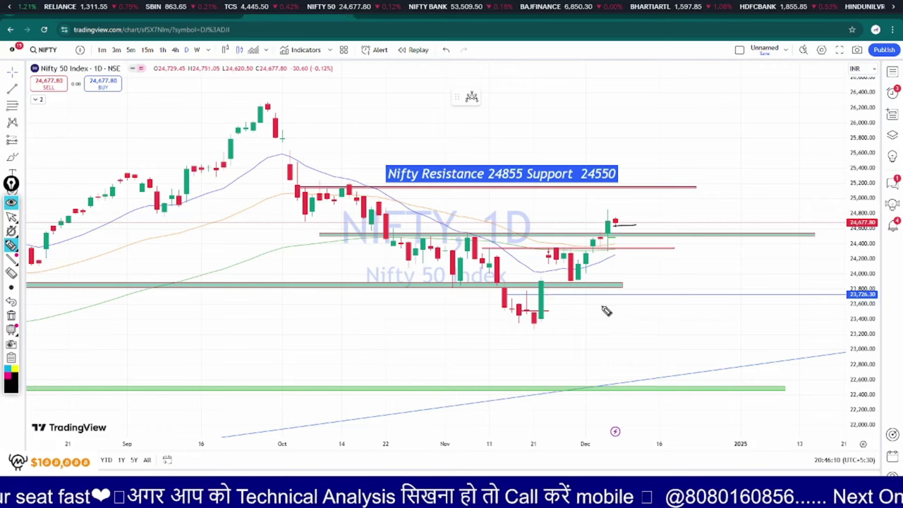
mouse_move(643, 314)
left_mouse_down()
mouse_move(660, 310)
mouse_move(658, 326)
mouse_move(667, 305)
mouse_move(716, 328)
mouse_move(734, 326)
mouse_move(743, 314)
mouse_move(724, 309)
left_mouse_up()
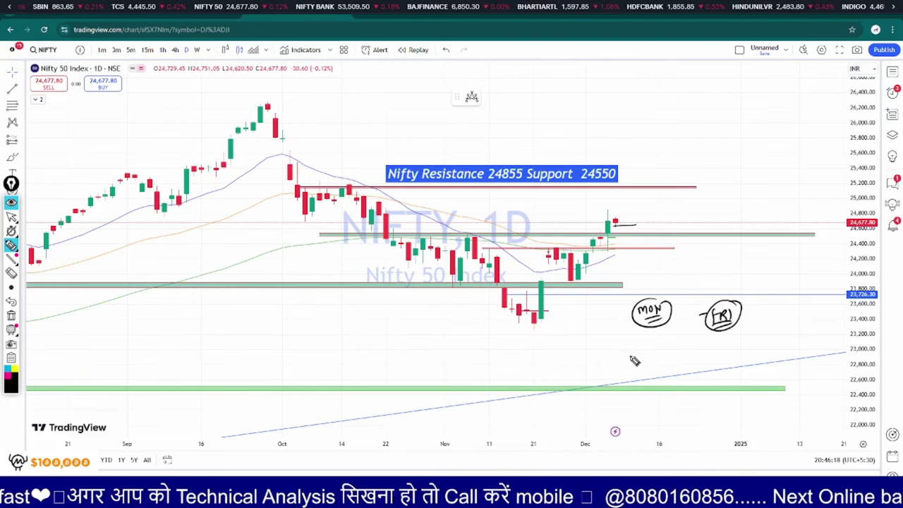
Step: Below the "MON" note, write an underlined "TUE" and a circled, underlined "OPE" in black ink
mouse_move(624, 350)
left_mouse_down()
mouse_move(634, 365)
mouse_move(648, 357)
mouse_move(643, 367)
mouse_move(695, 345)
mouse_move(699, 356)
mouse_move(689, 334)
left_mouse_up()
left_click_drag(670, 372, 700, 340)
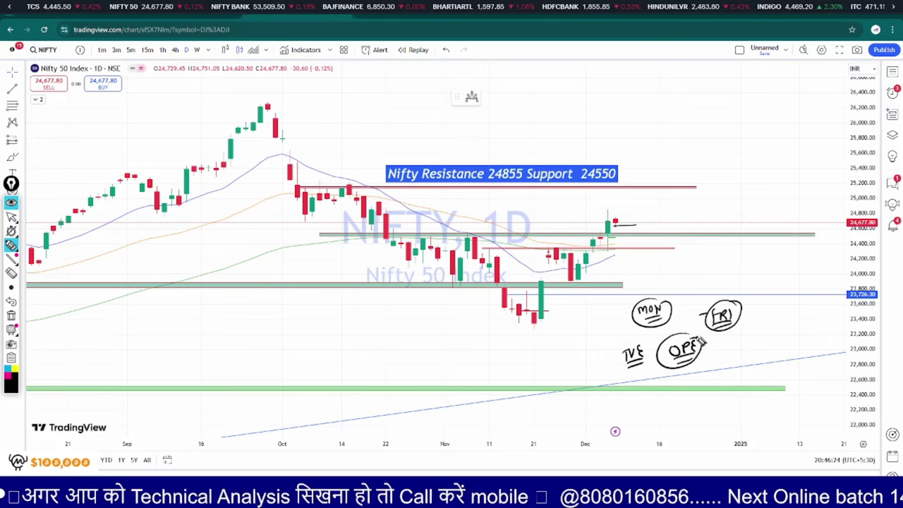